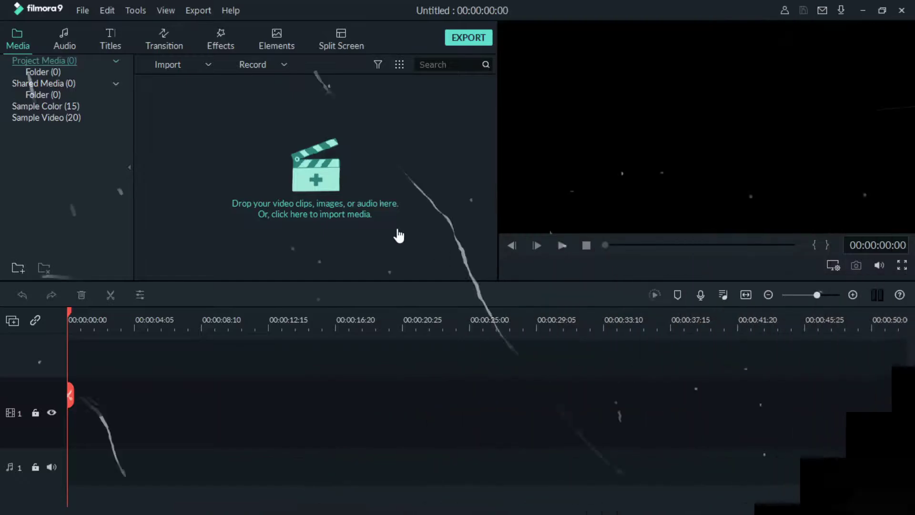
click(397, 228)
click(171, 139)
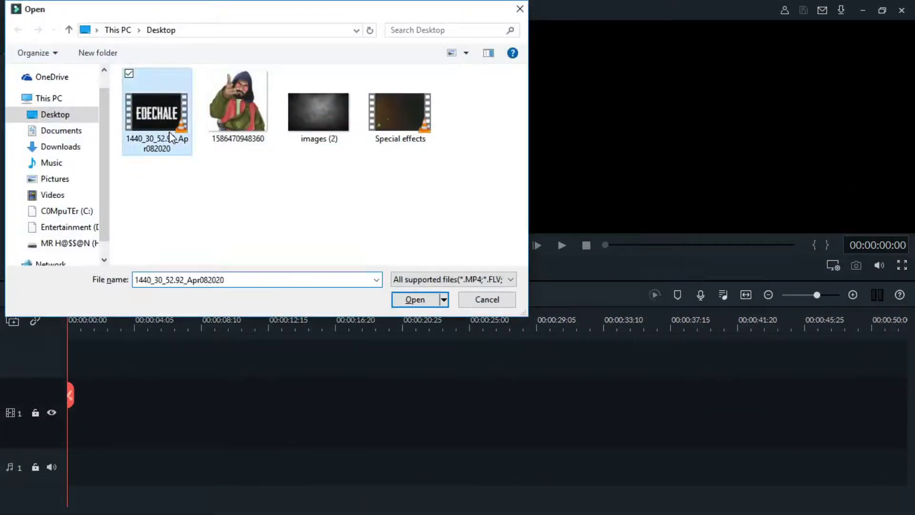
ctrl+click(238, 107)
ctrl+click(302, 116)
ctrl+click(415, 126)
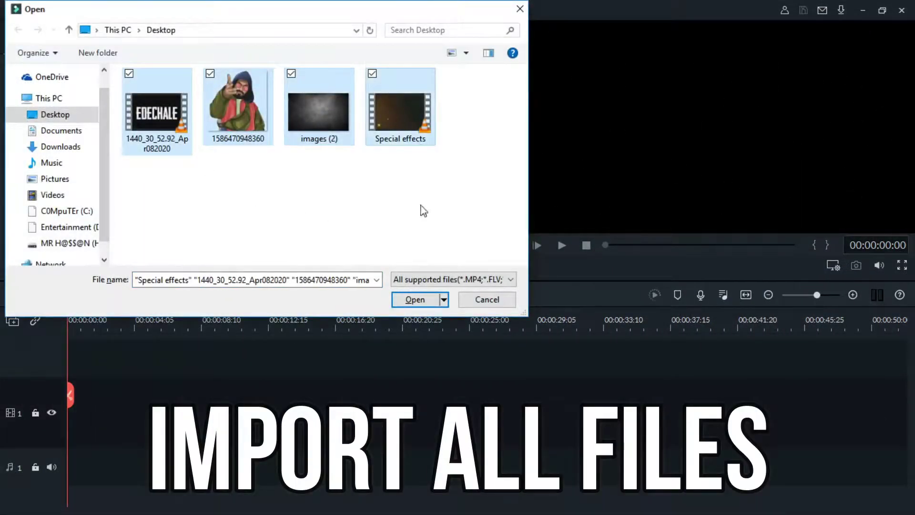
click(410, 299)
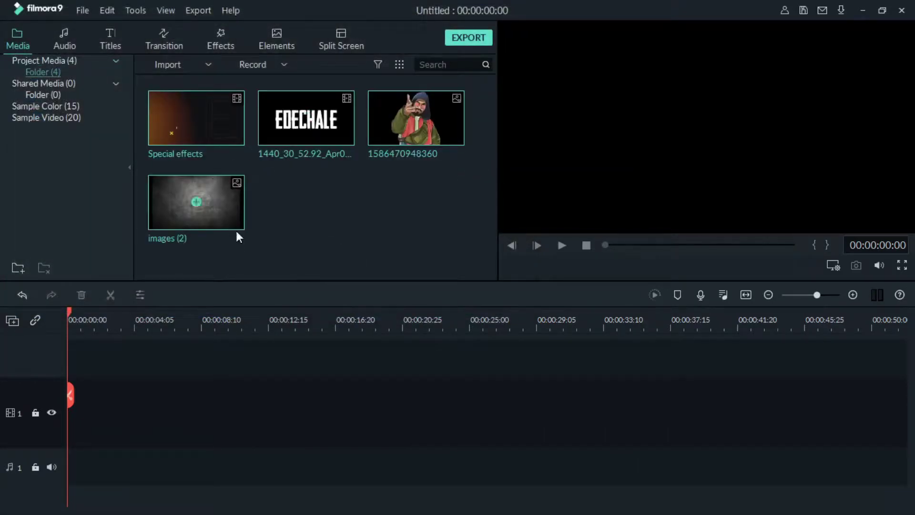
drag(241, 225, 77, 422)
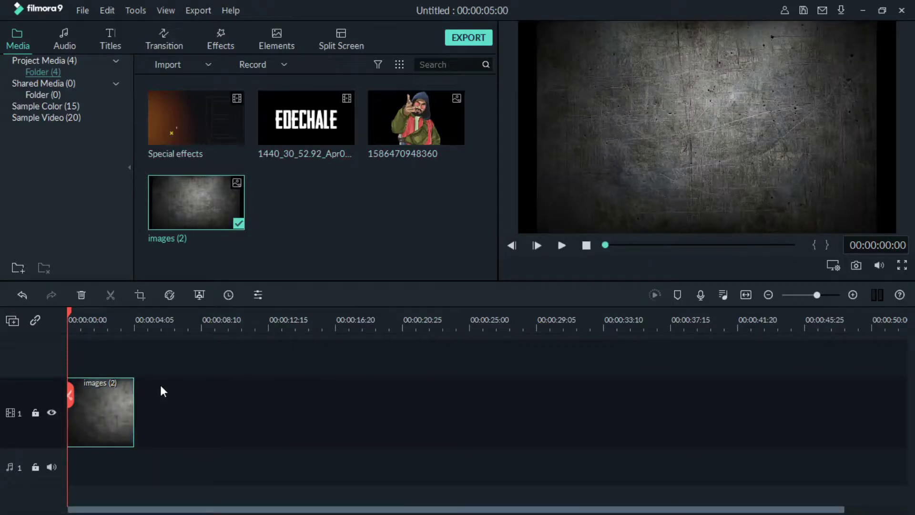
double_click(111, 388)
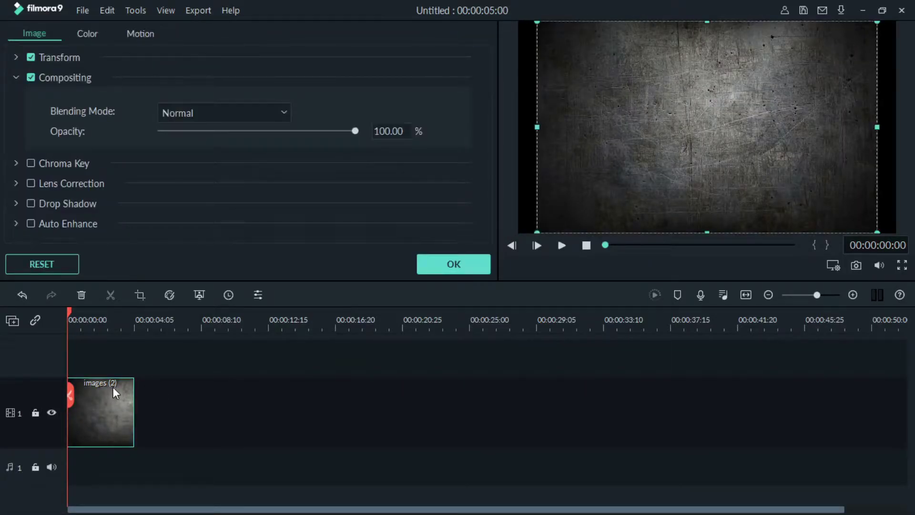
click(434, 272)
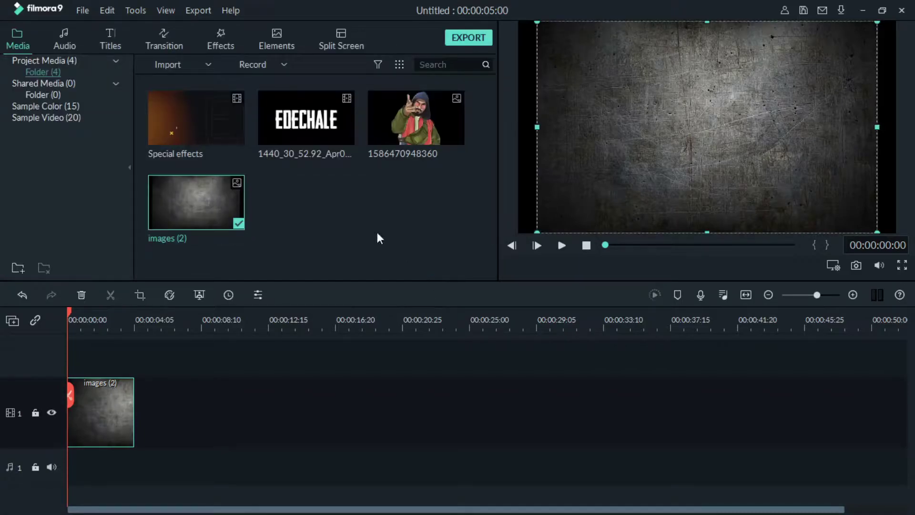
drag(134, 392, 468, 408)
drag(416, 118, 76, 384)
drag(135, 390, 461, 398)
Step: Add the 1440_30_52.92_Apr082020 text video above the images, keeping the 1920 x 1080 25fps project settings, and extend the image clips to its end
drag(317, 123, 325, 127)
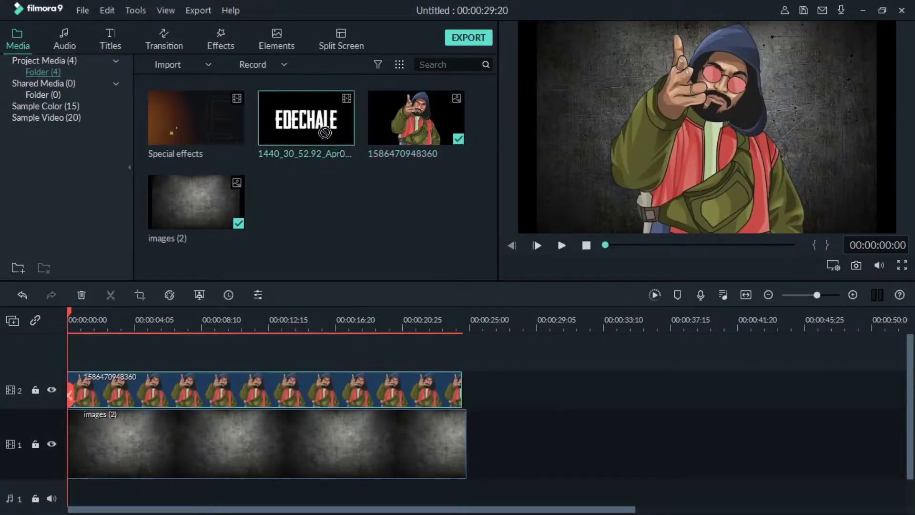
drag(151, 328, 71, 350)
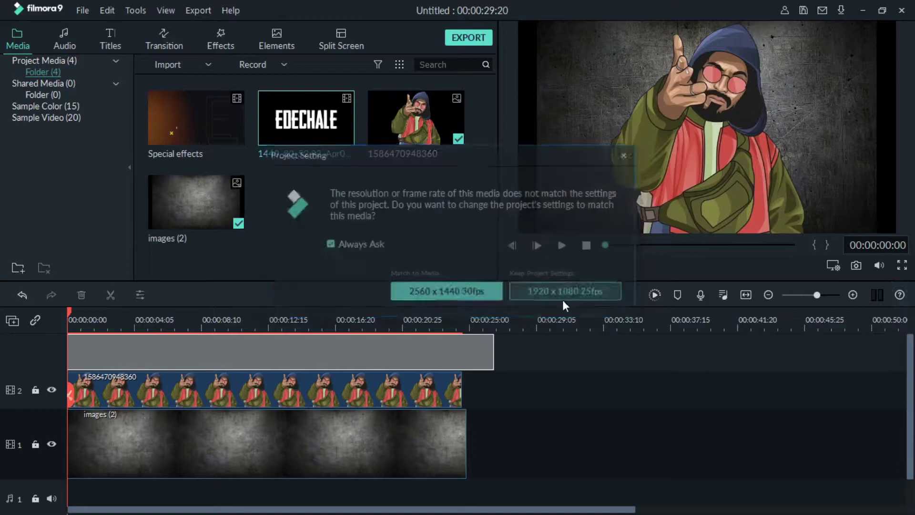
click(567, 296)
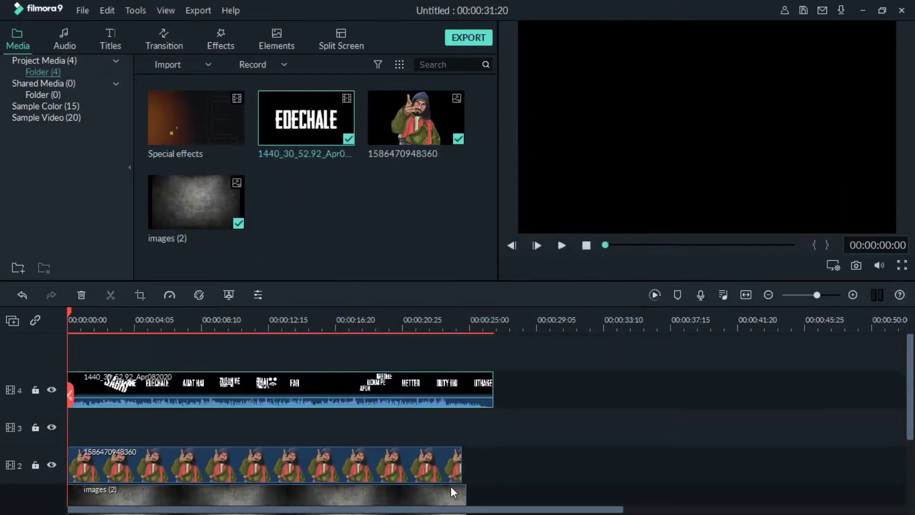
drag(466, 494, 494, 475)
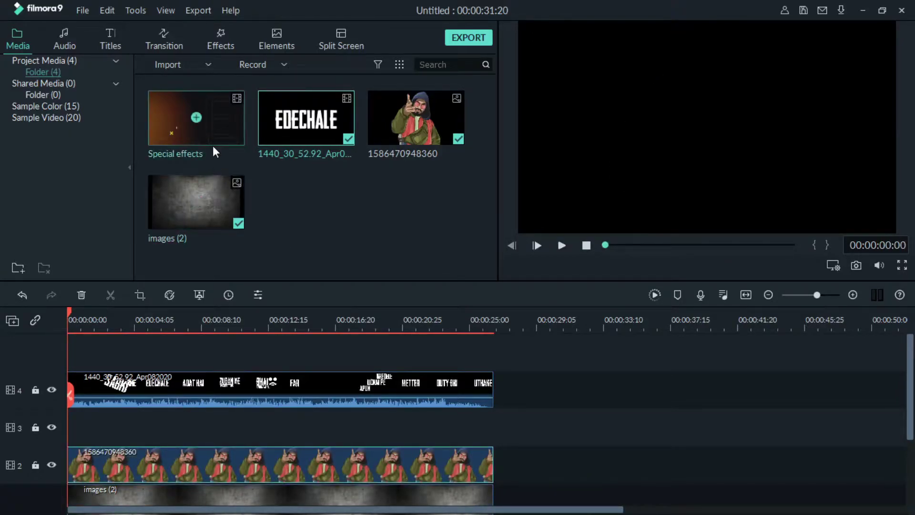
click(404, 424)
drag(335, 317, 69, 428)
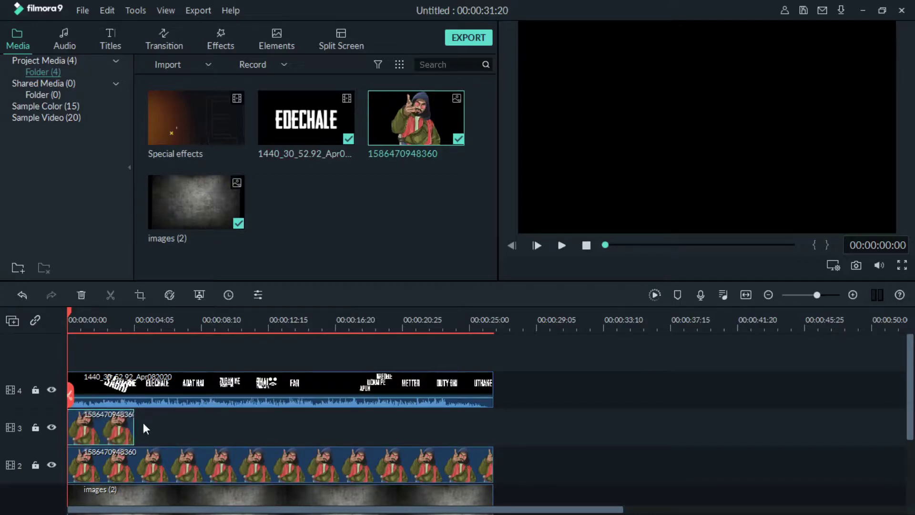
drag(136, 427, 497, 428)
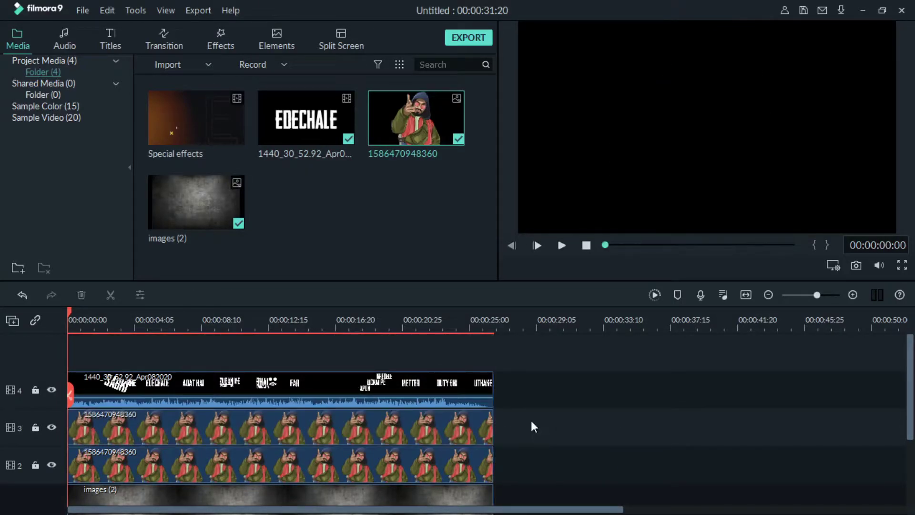
Step: Set the blending mode of the text video on track 4 to Screen
double_click(462, 496)
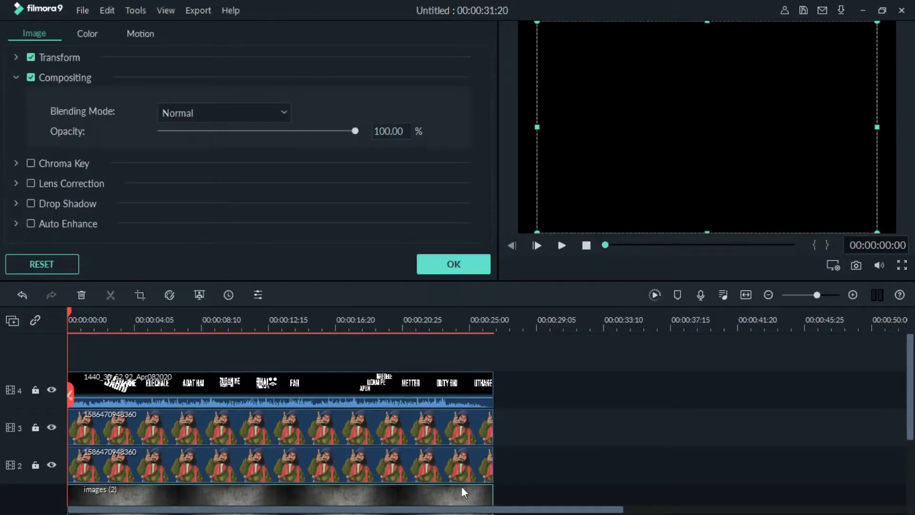
click(468, 266)
double_click(455, 384)
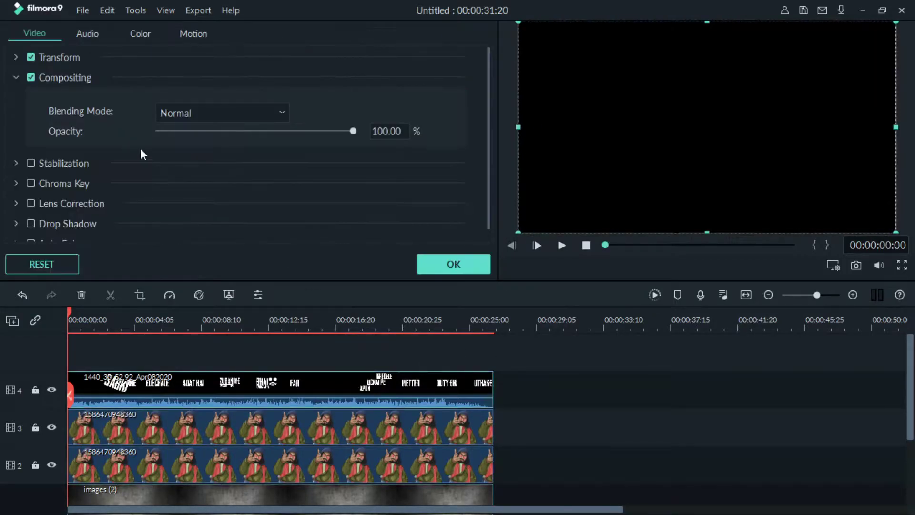
click(175, 115)
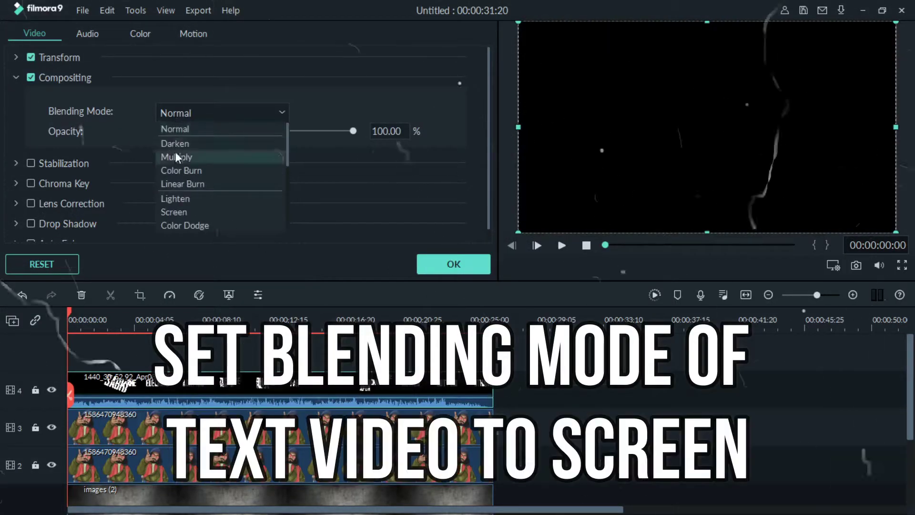
click(179, 208)
click(437, 273)
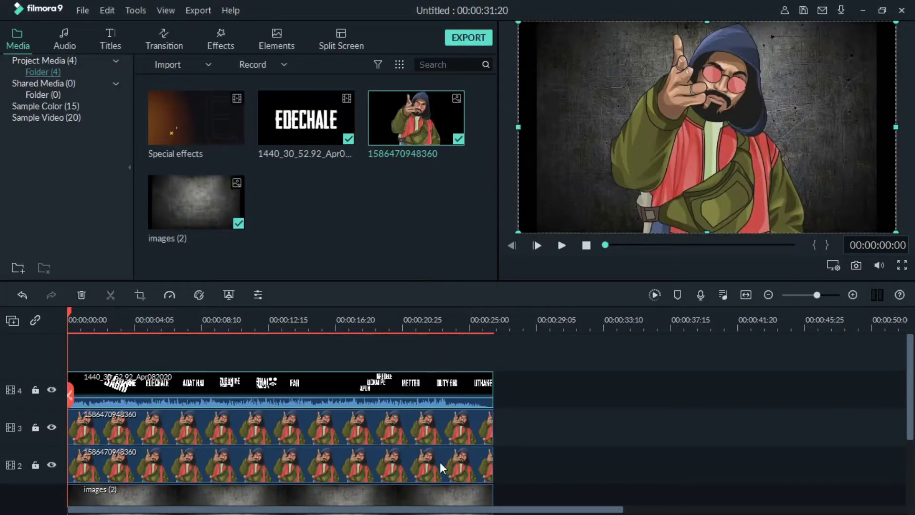
Step: Shrink the track 2 character image to about three quarters of the frame height, keeping it at the bottom of the picture
double_click(439, 462)
drag(603, 21, 634, 33)
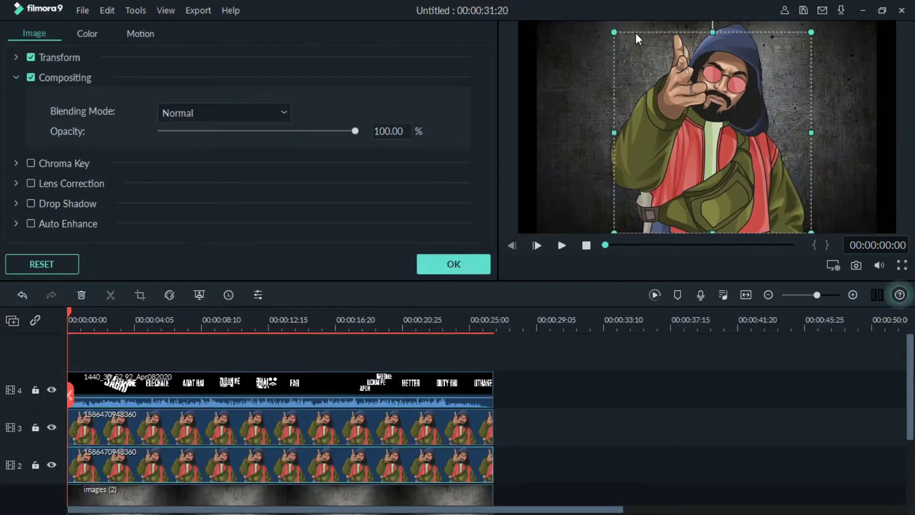
click(669, 84)
drag(669, 85, 668, 79)
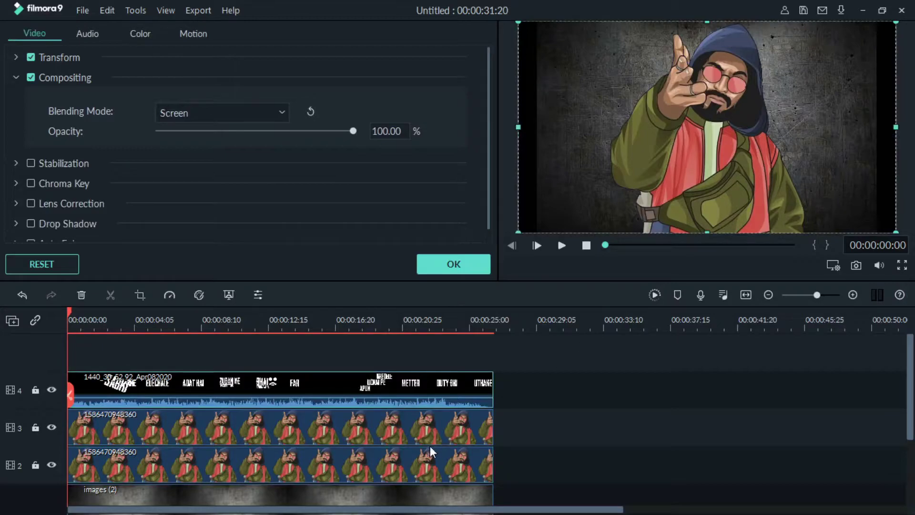
click(430, 462)
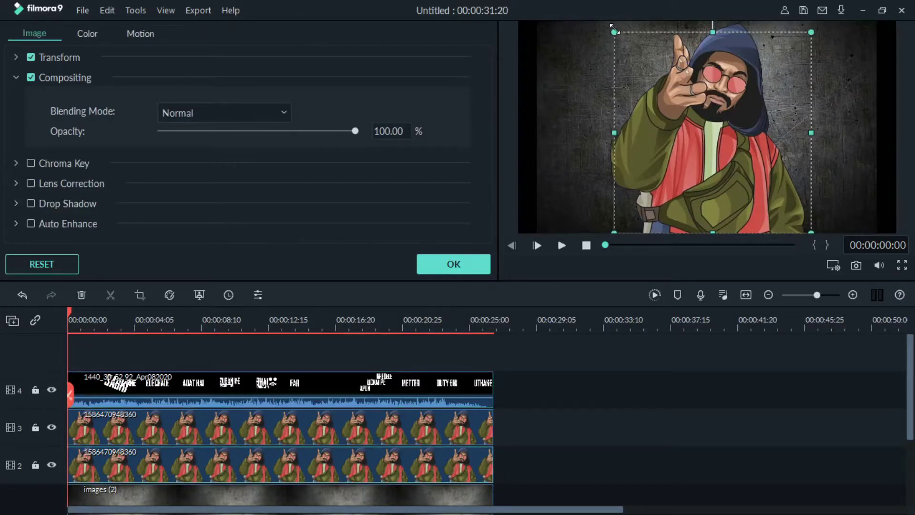
drag(615, 33, 719, 85)
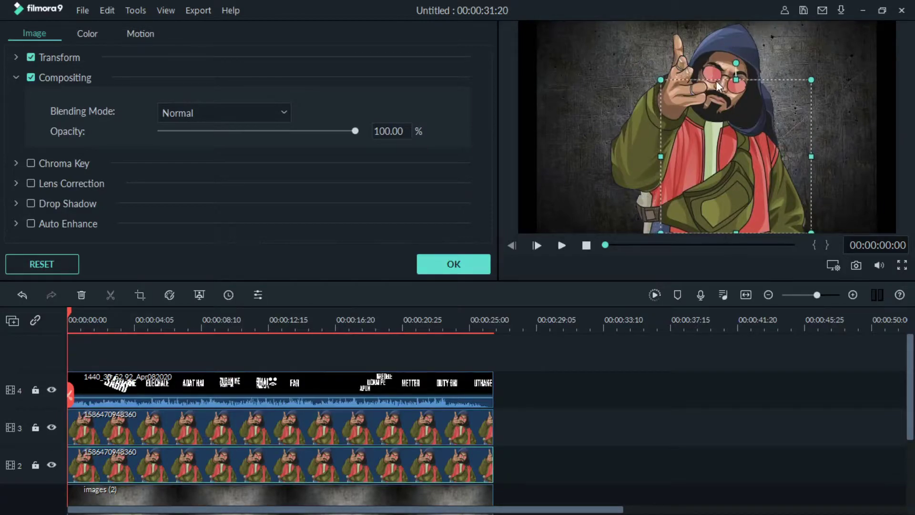
Step: Crop the track 3 character image to trim away a strip along its right side
click(450, 434)
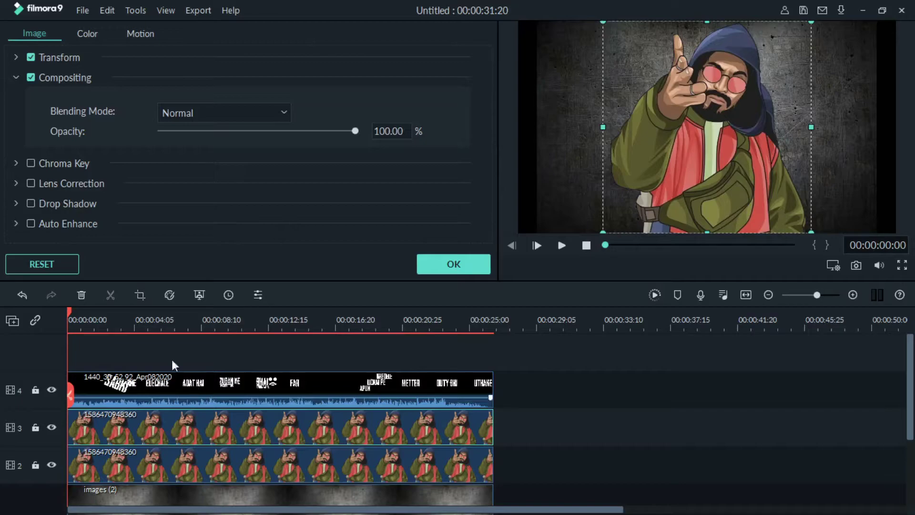
click(141, 295)
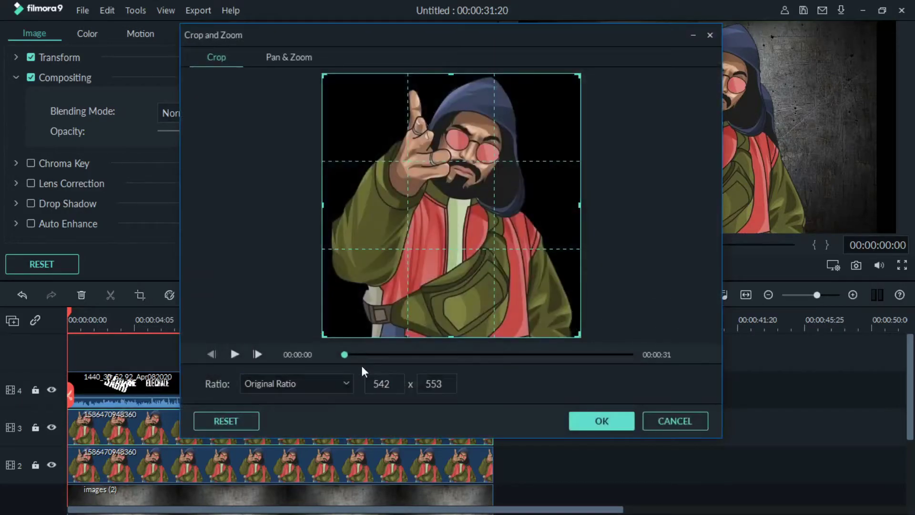
click(280, 385)
click(265, 468)
drag(593, 206, 522, 205)
click(602, 421)
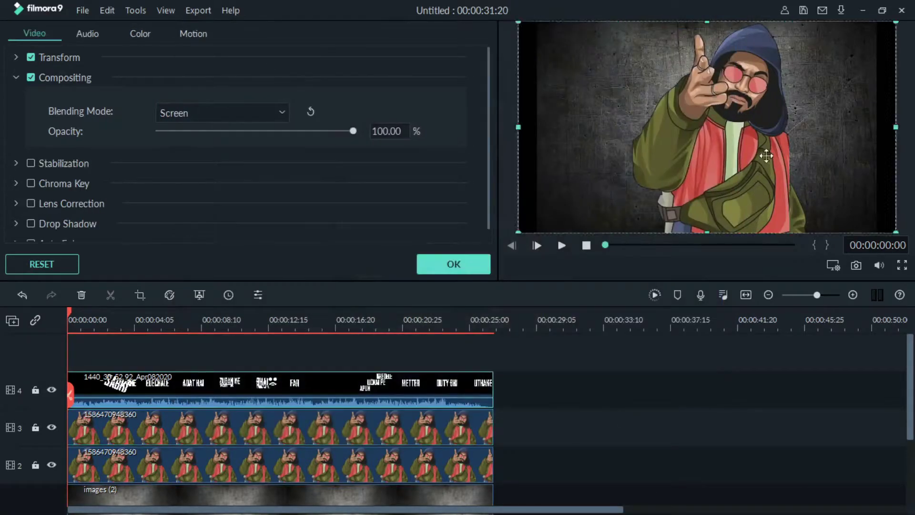
Step: Lower the opacity of the large character image and arrange it behind the small one at the picture's right edge
click(448, 414)
drag(243, 130, 279, 131)
drag(367, 458, 445, 368)
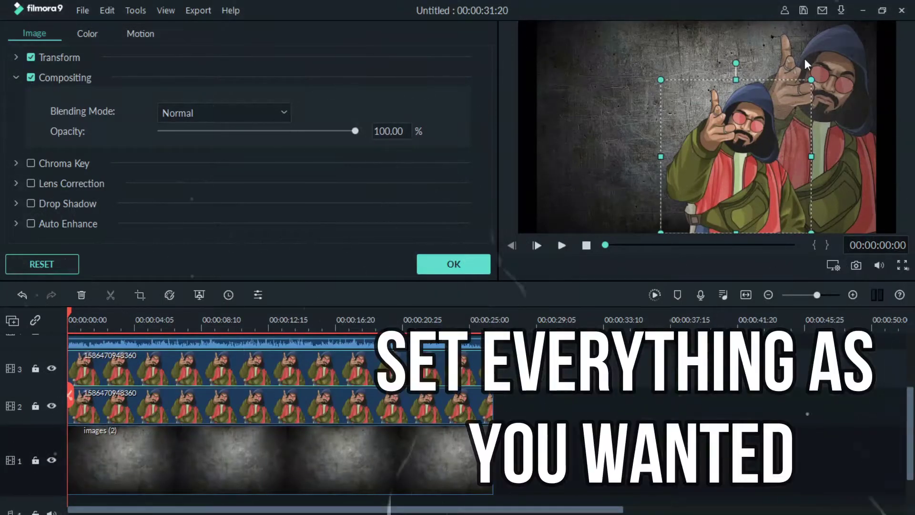
Step: Move the small character image toward the right of the picture so it overlaps the faded large character
drag(812, 80, 732, 75)
click(472, 264)
Step: Shrink the text video to about half the frame, position it in the picture's upper-left area and play it back to check the placement
scroll(468, 379, up, 2)
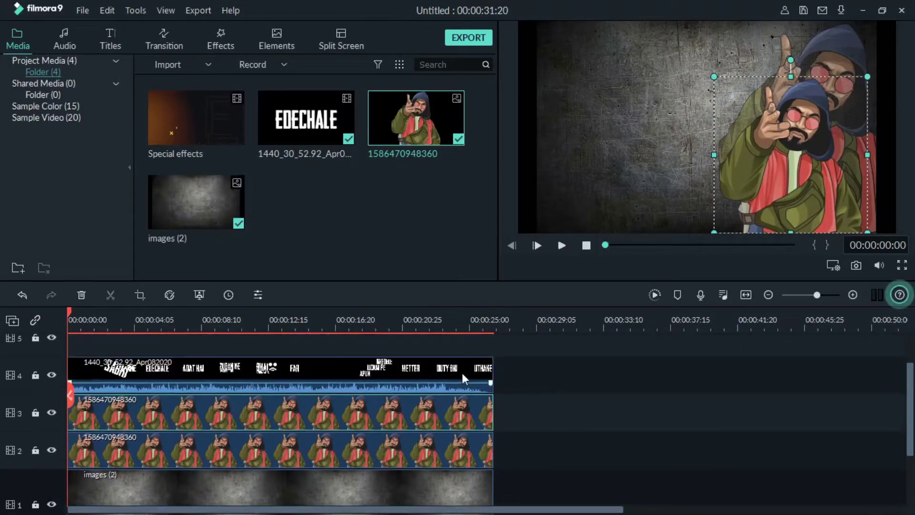
double_click(467, 373)
key(space)
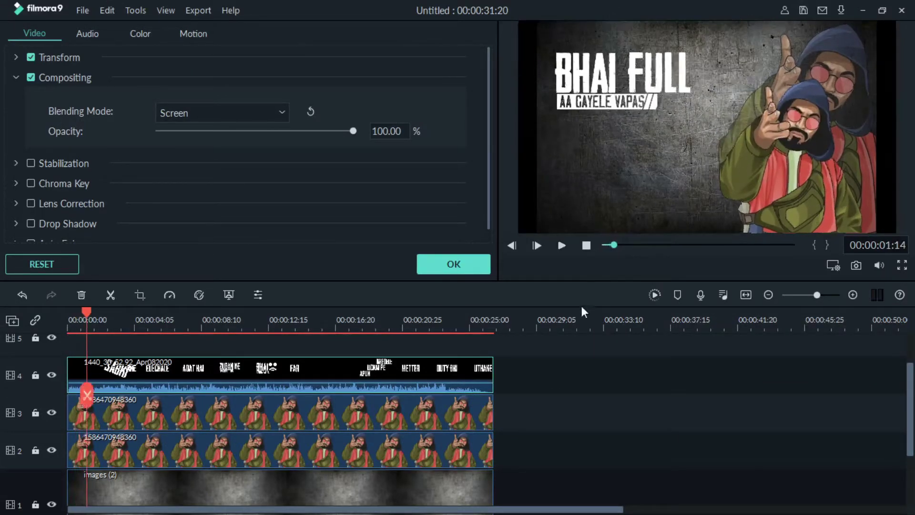
key(space)
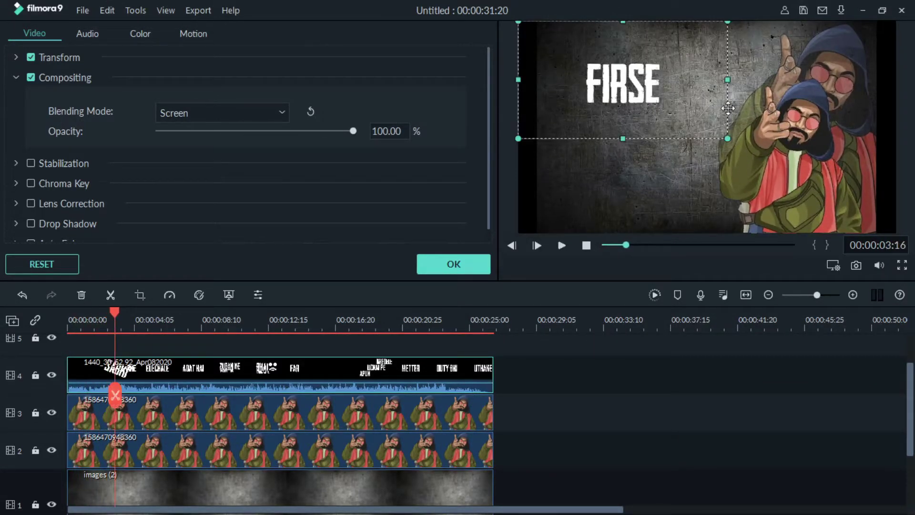
drag(733, 108, 737, 109)
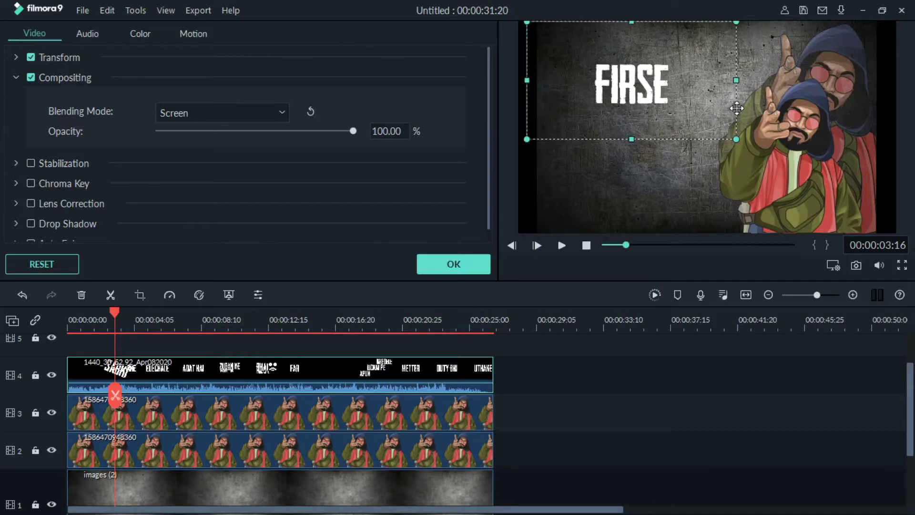
key(space)
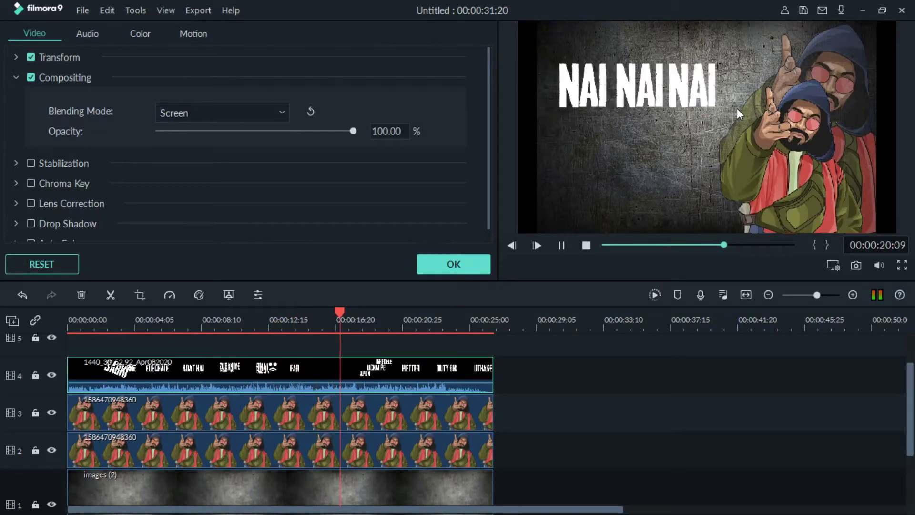
click(462, 267)
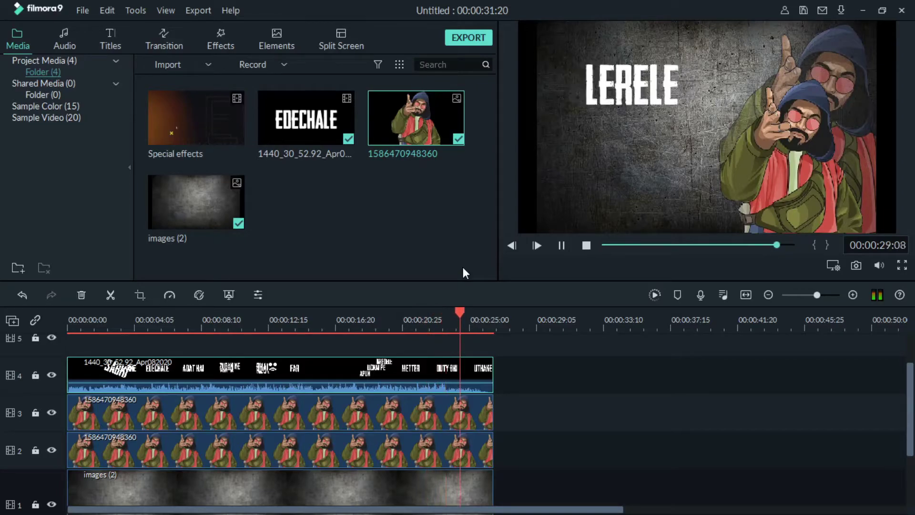
Step: Add the Special effects video at the start of track 5 and set its blending mode to Screen
drag(241, 129, 86, 351)
double_click(177, 341)
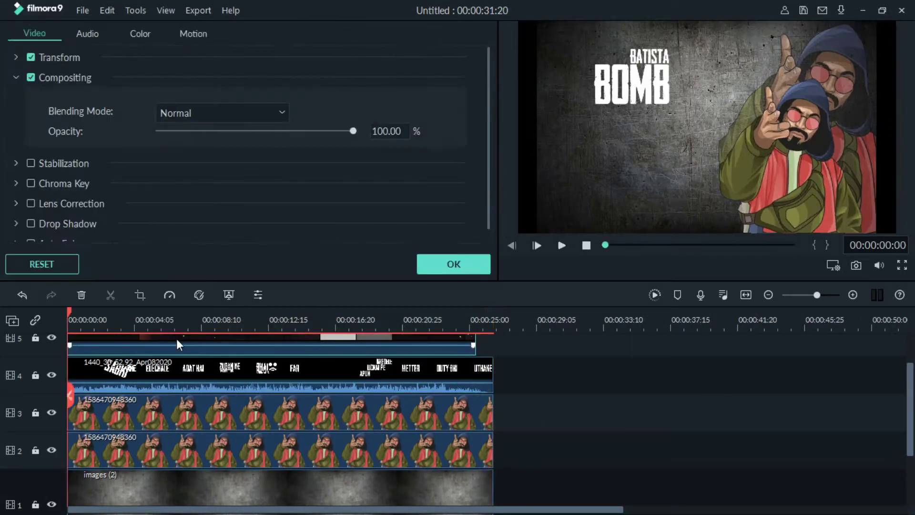
click(247, 116)
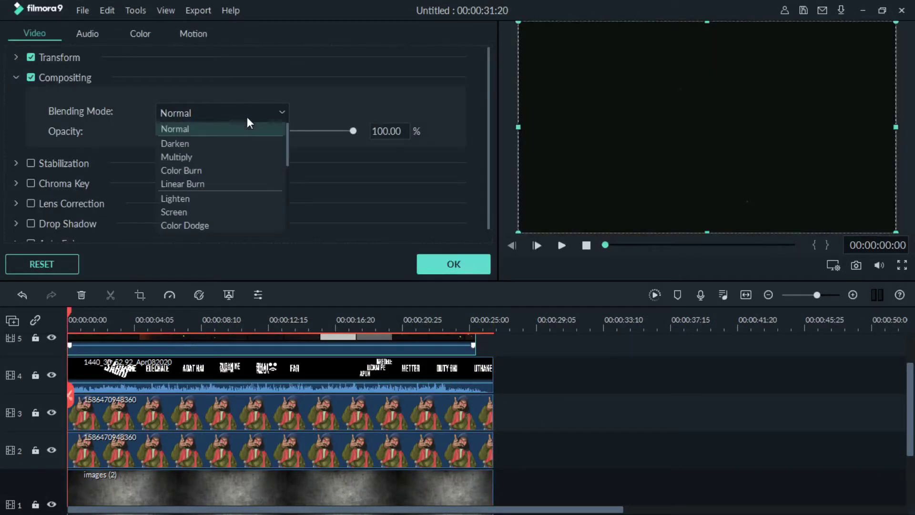
click(200, 211)
click(419, 270)
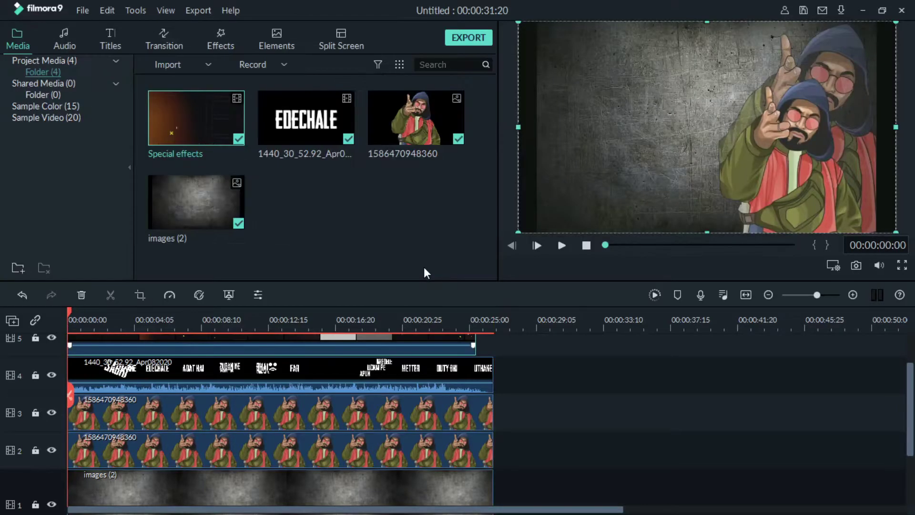
Step: Play back the composition to check the special effects over the text and characters, and open the effects library
key(space)
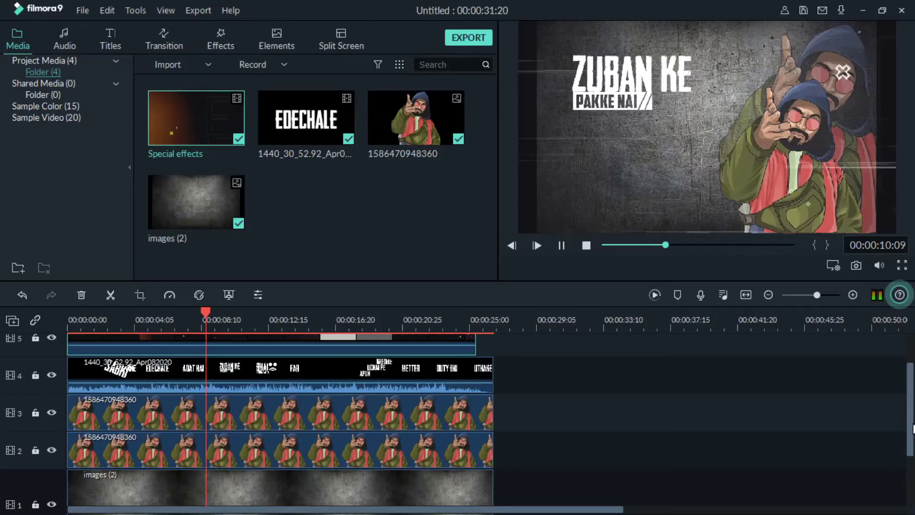
click(480, 241)
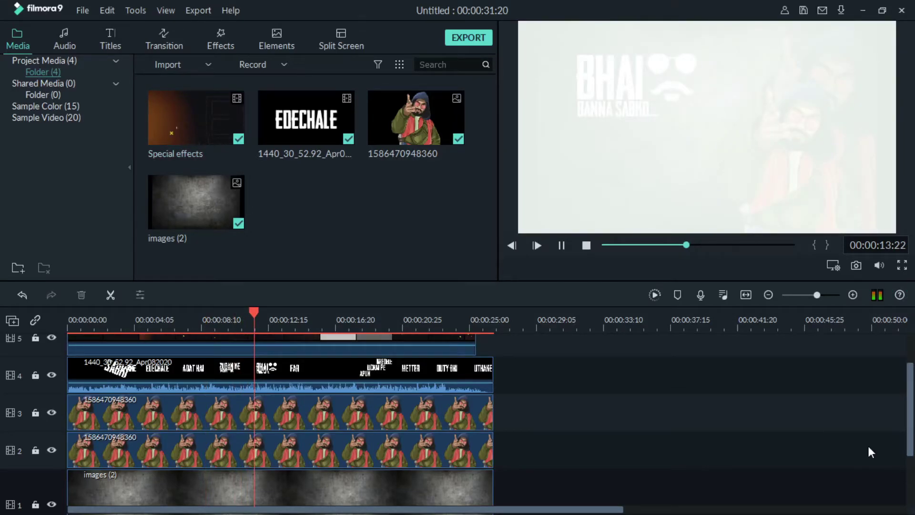
click(908, 491)
scroll(891, 375, up, 3)
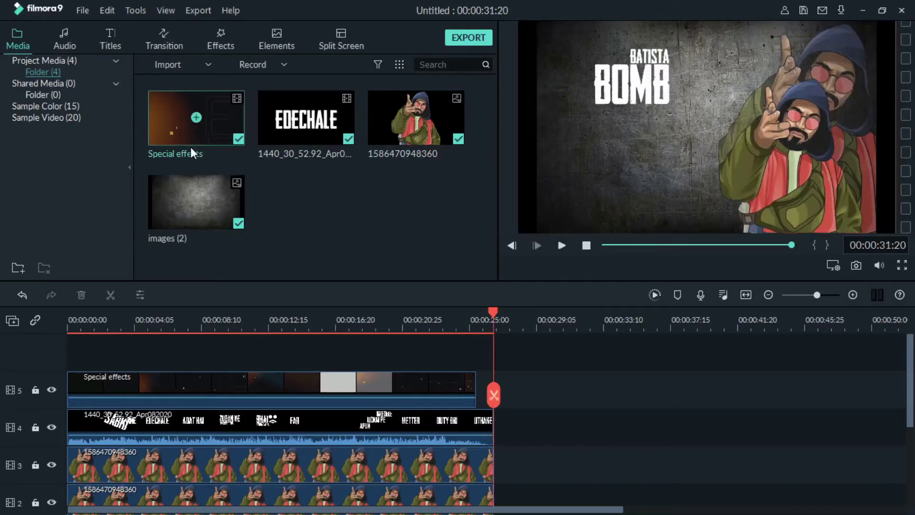
click(221, 36)
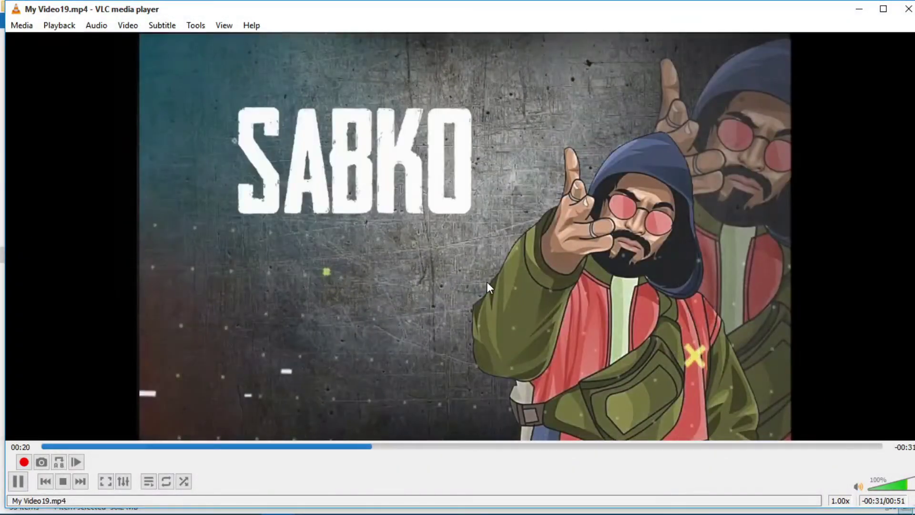
Step: Watch the exported My Video19.mp4 full screen in VLC media player and return to the windowed view
double_click(487, 282)
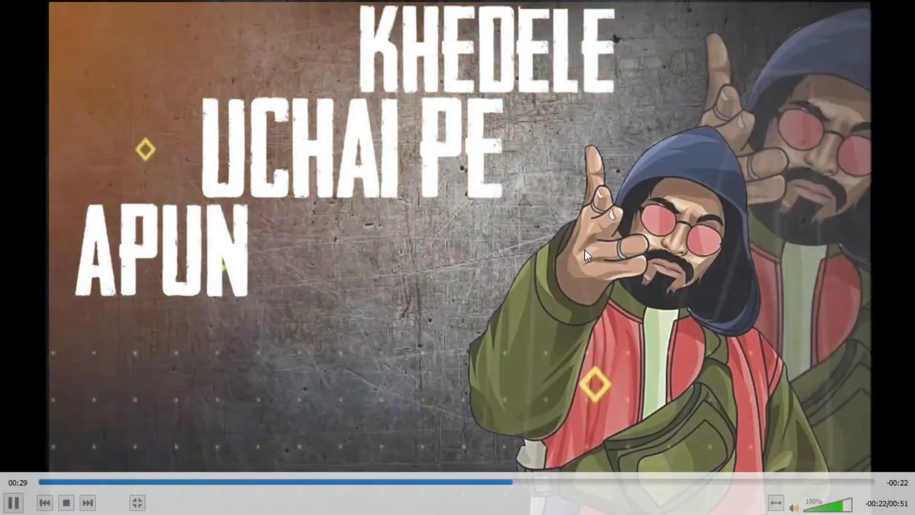
double_click(585, 250)
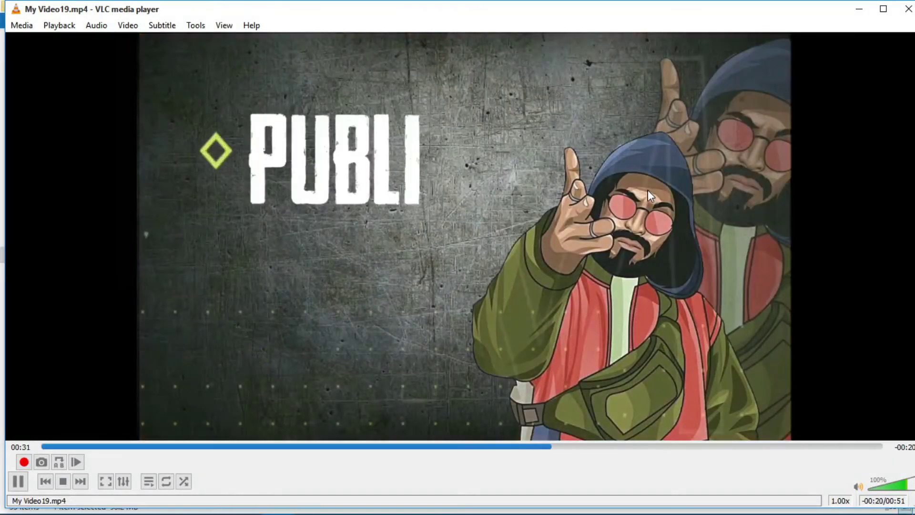